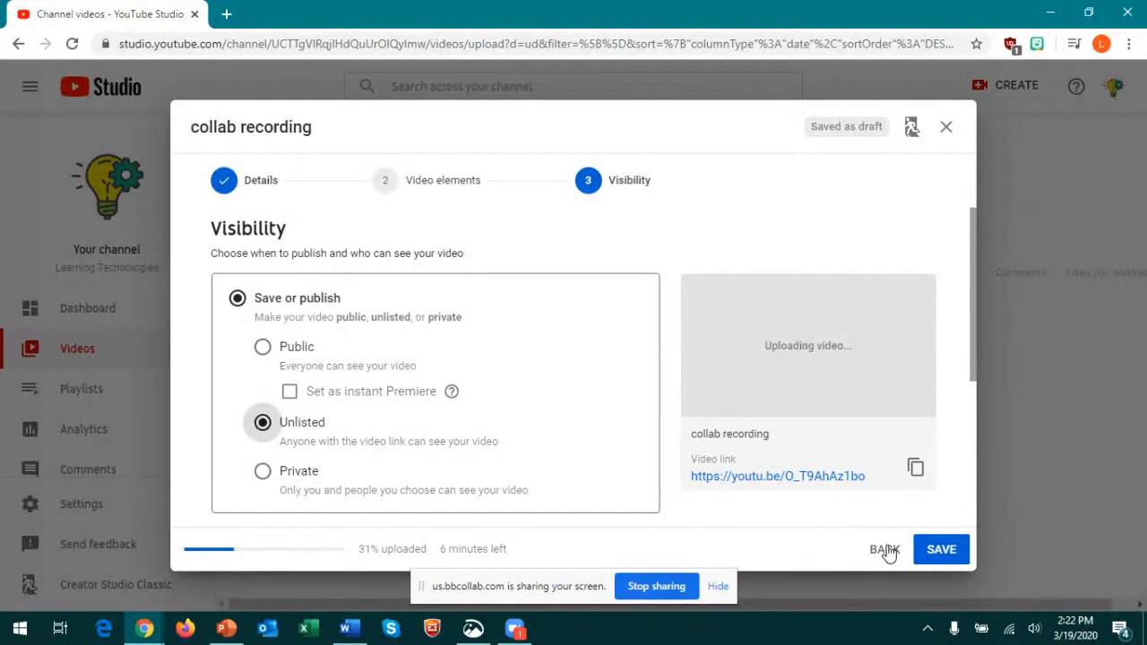
Close the collab recording upload dialog and open the details of the 0:18 video "How to Get the Link to a Recording".
click(947, 129)
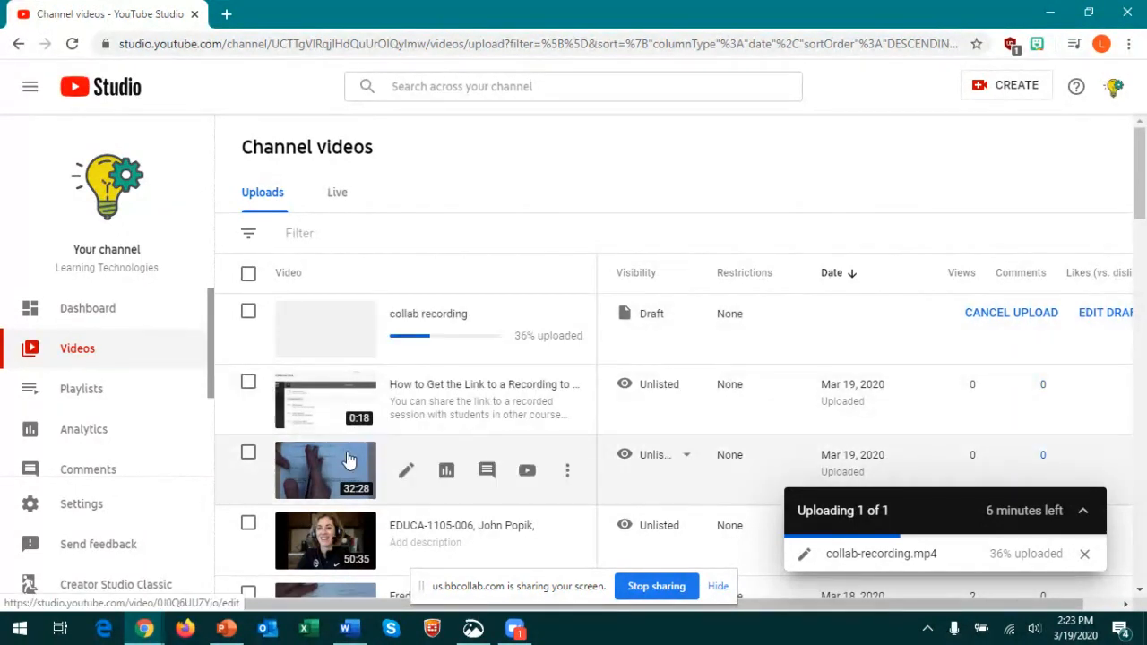
scroll(350, 460, down, 5)
scroll(350, 460, up, 5)
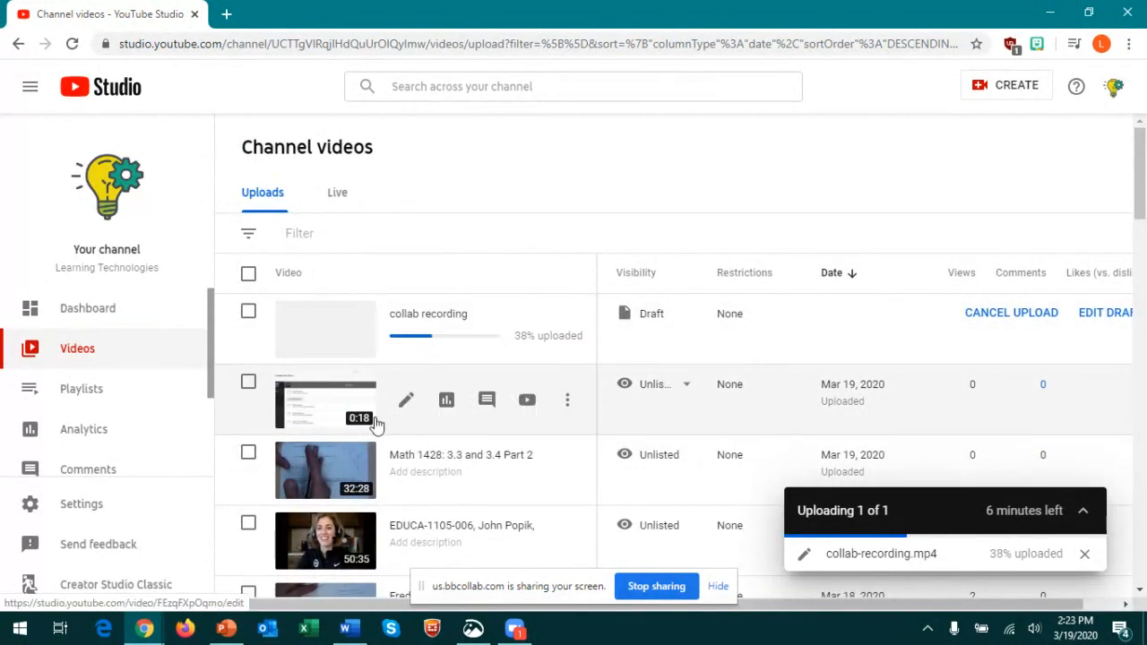
click(316, 407)
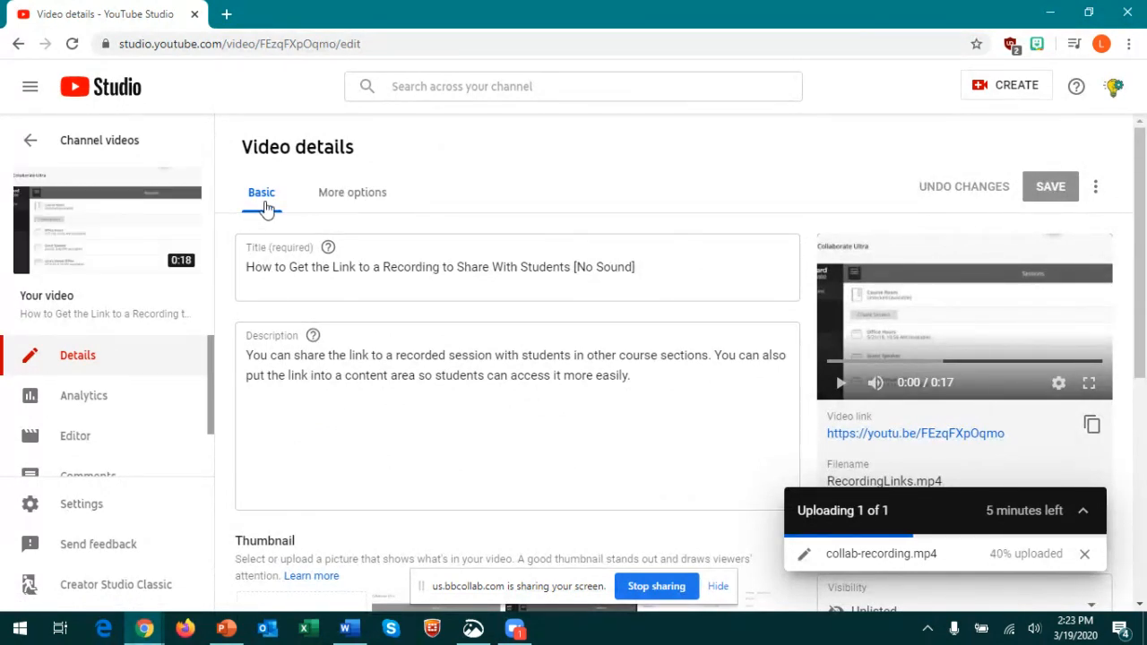
Examine the video's additional options, including language, subtitles, comments and embedding settings.
click(368, 195)
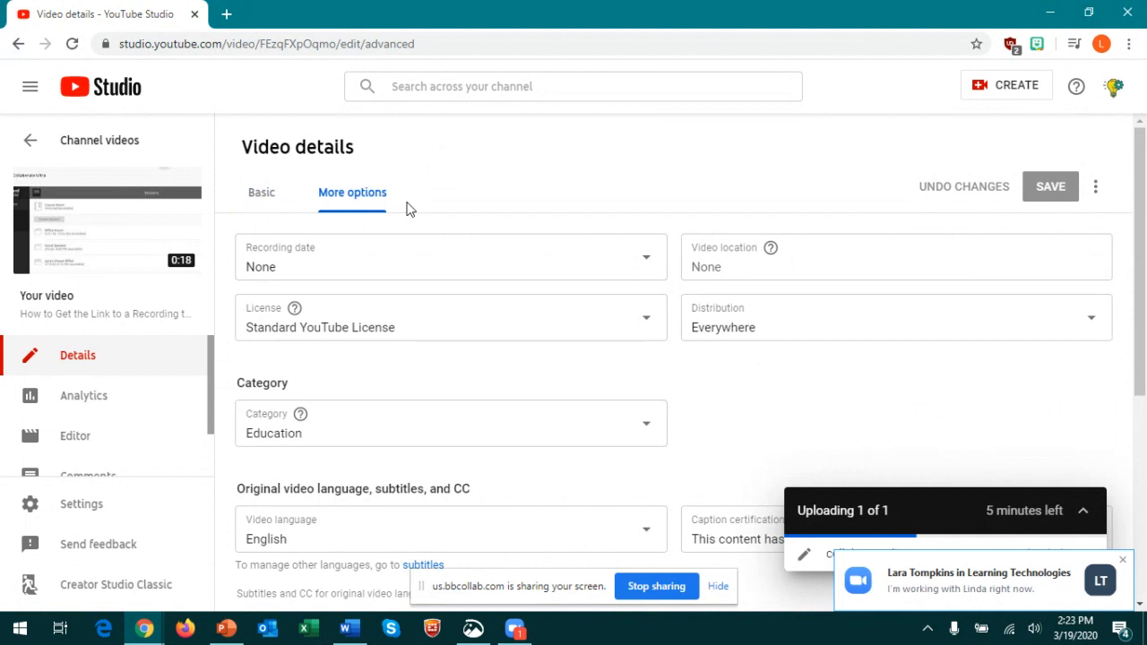
scroll(440, 245, down, 4)
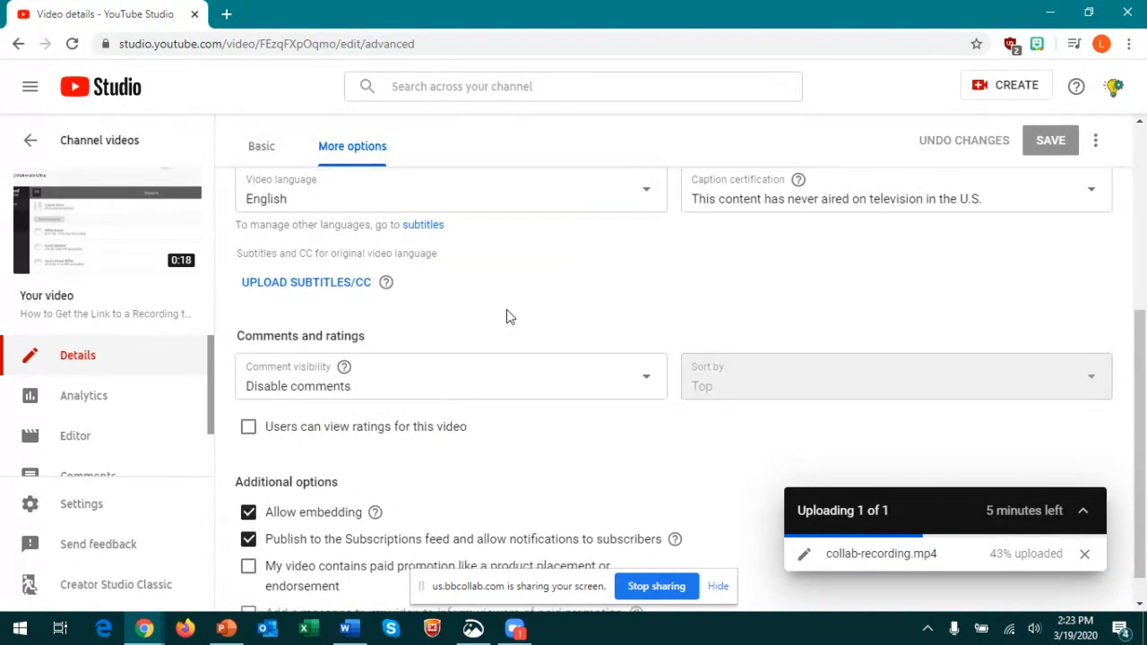
scroll(507, 315, down, 1)
scroll(499, 331, up, 1)
scroll(499, 331, up, 1)
scroll(461, 373, down, 1)
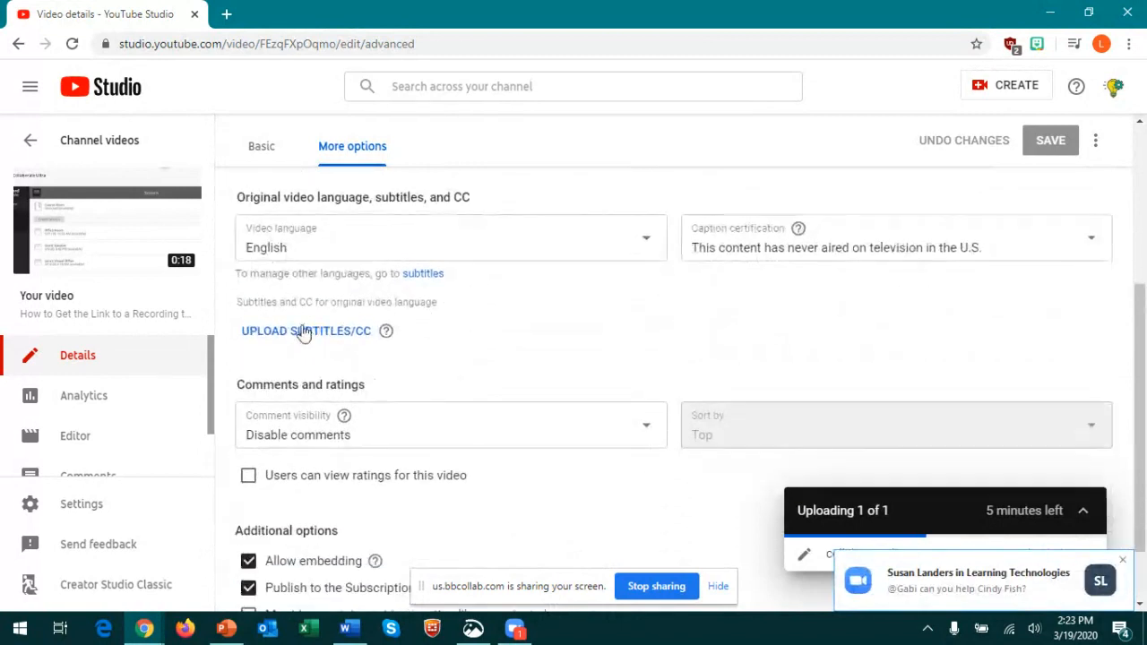
Open the subtitle file type choices for an upload and cancel without uploading a file.
click(302, 332)
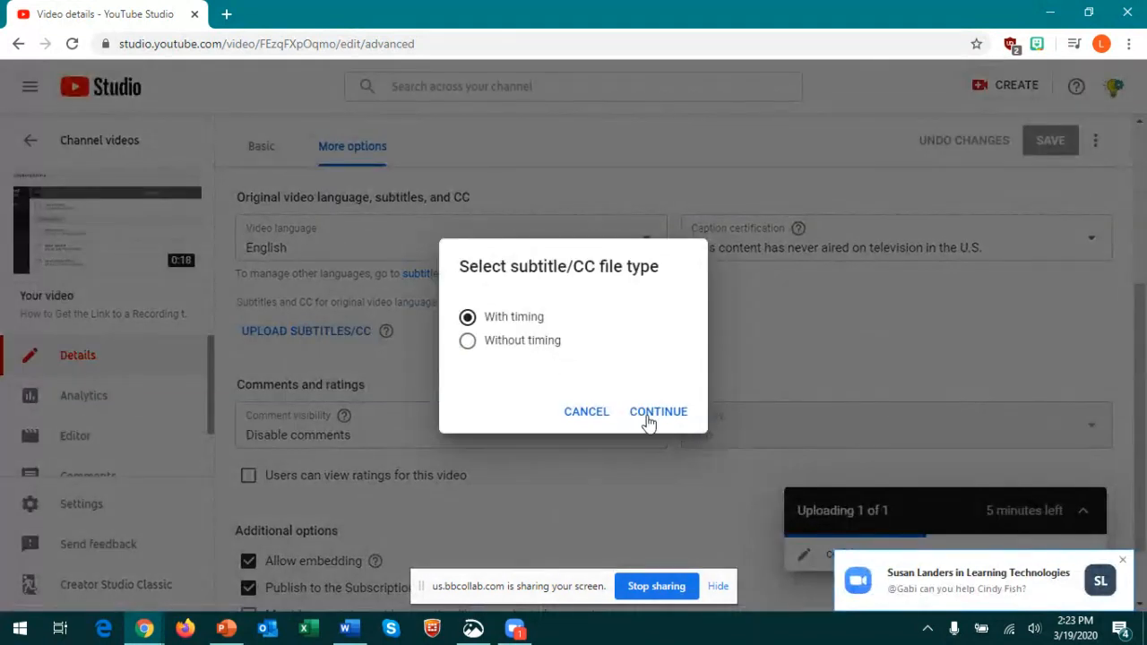
click(581, 417)
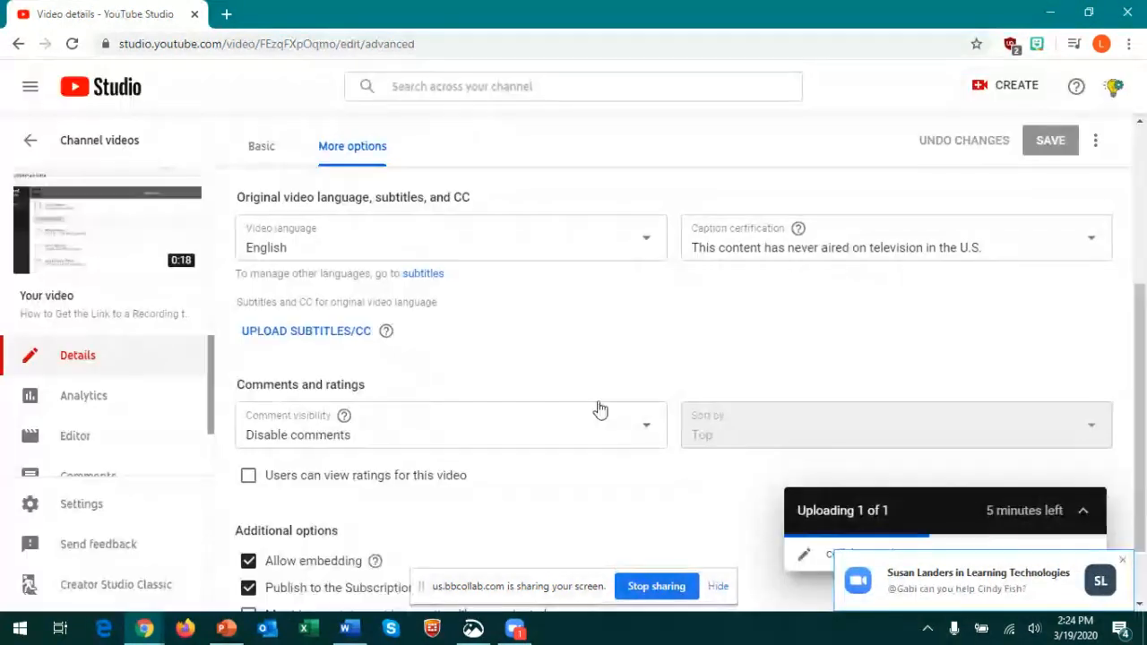
scroll(510, 373, down, 1)
scroll(457, 441, up, 4)
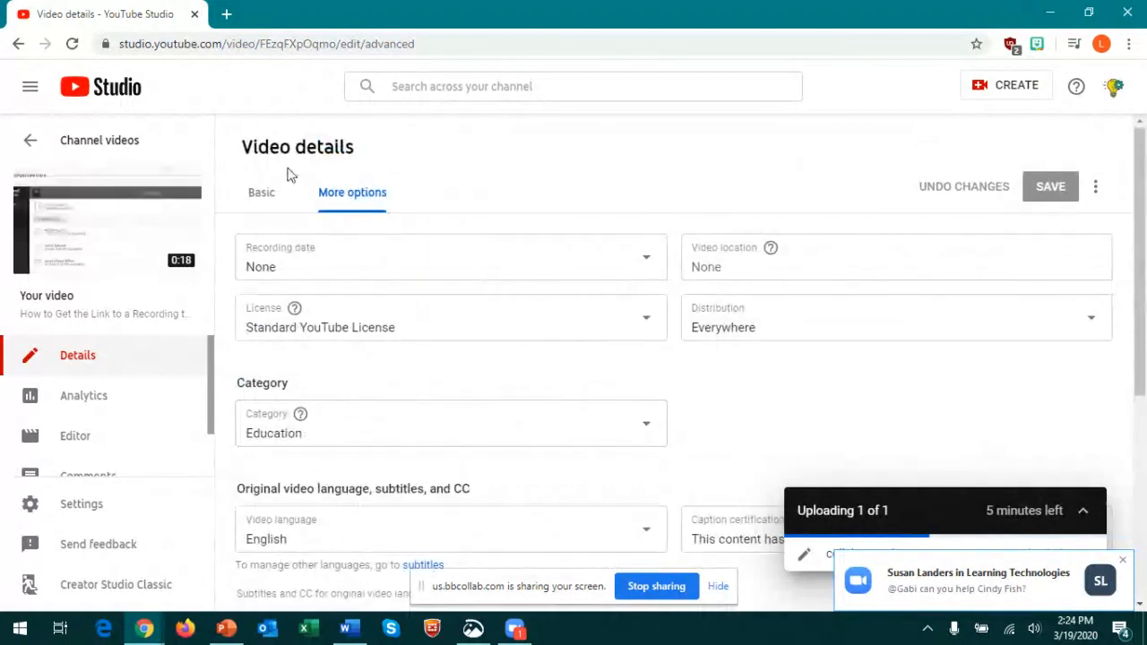
Return to the channel's video list and open the details of the 1:00:58 Math 1431 video.
click(31, 145)
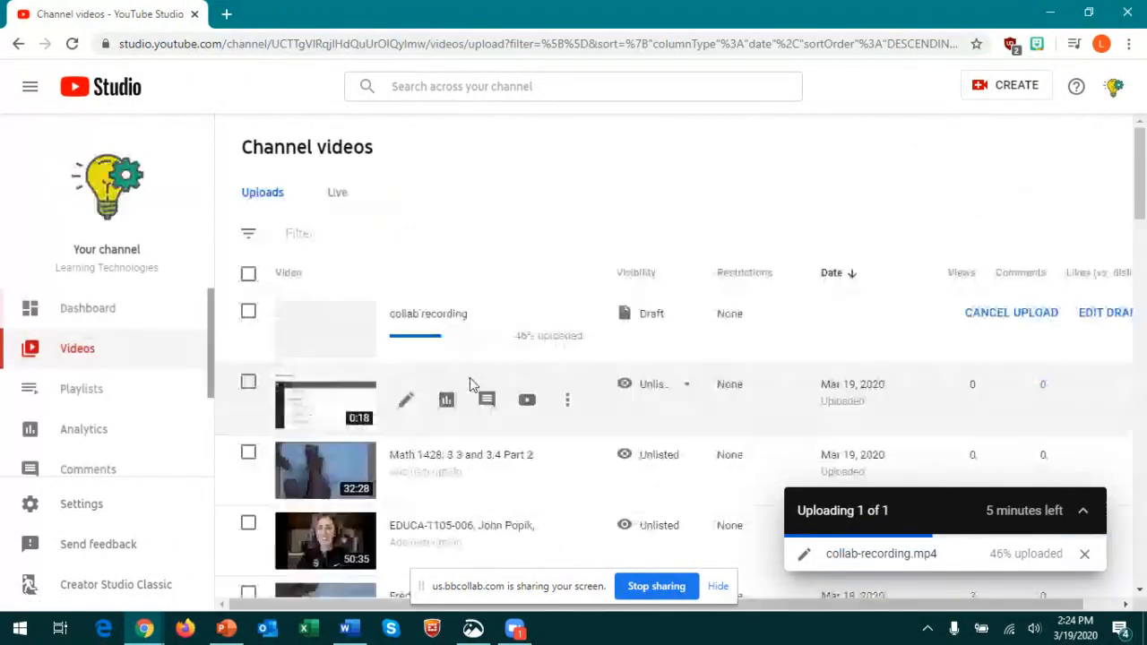
scroll(469, 377, down, 5)
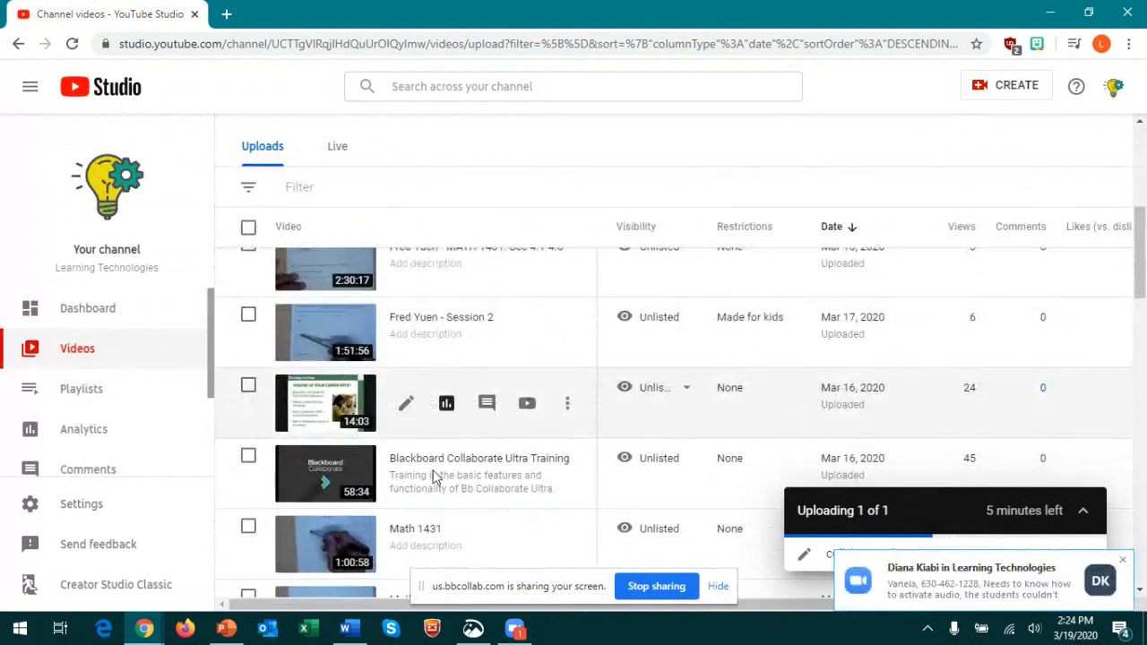
scroll(381, 441, down, 1)
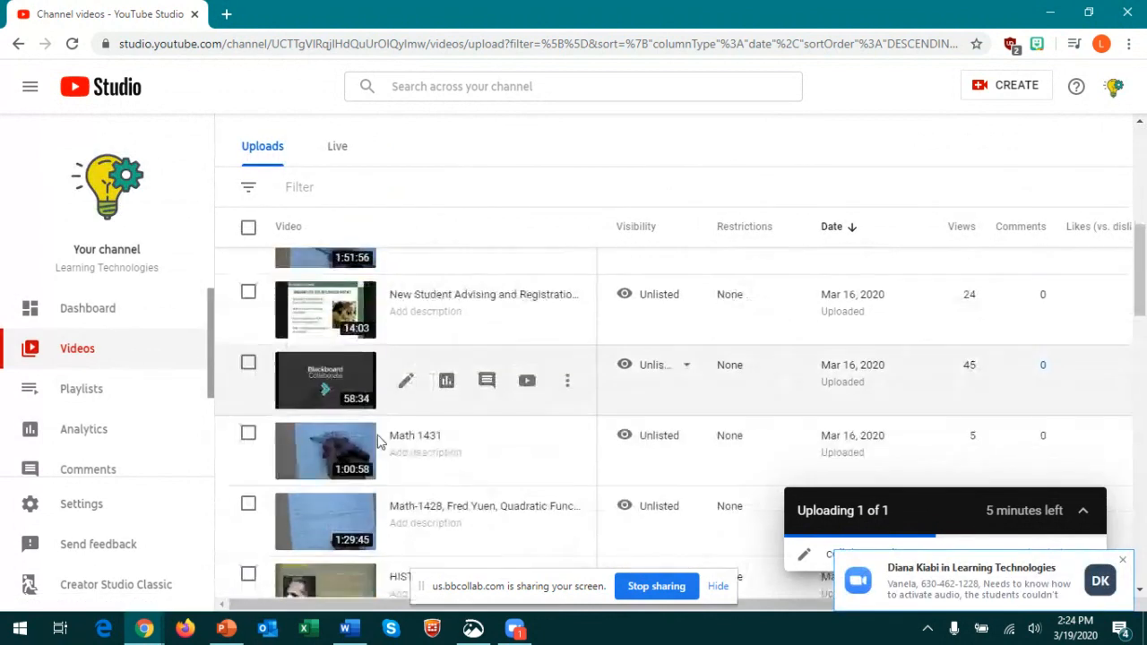
scroll(378, 441, down, 1)
click(327, 373)
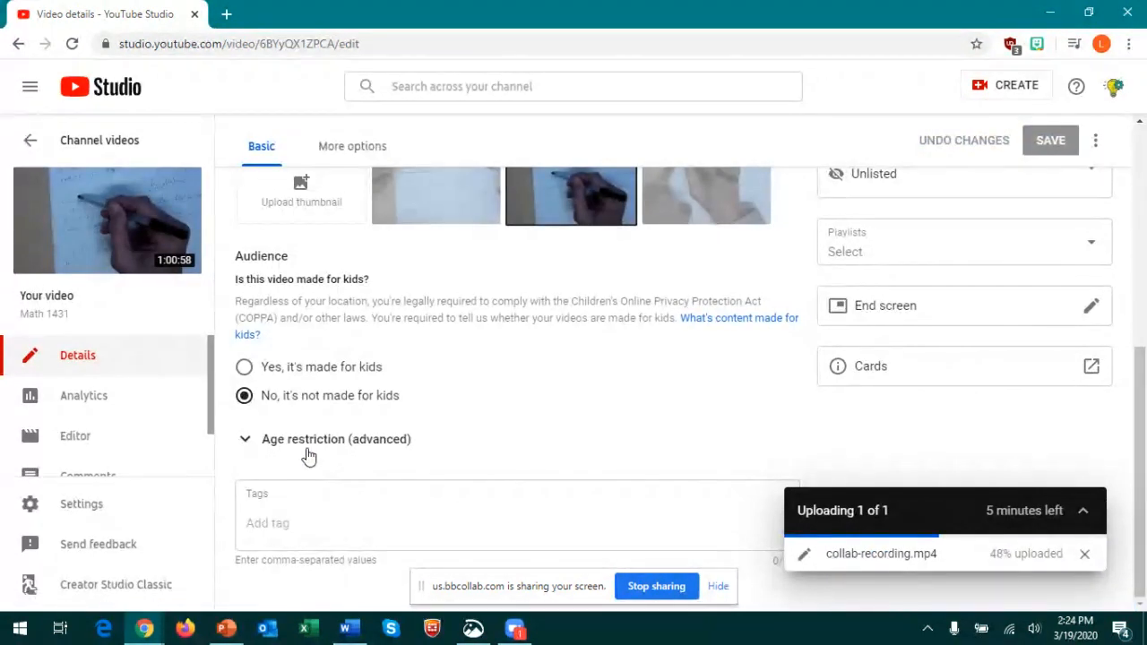
Open the Math 1431 video's automatic English subtitles in Classic Studio from its additional options.
click(348, 156)
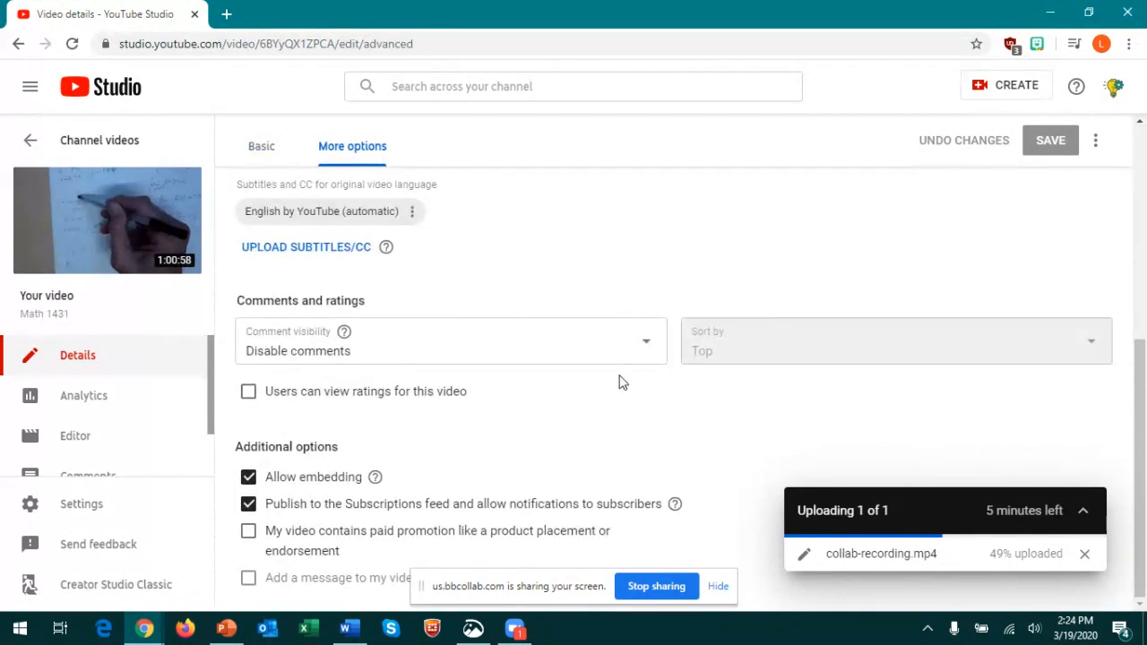
scroll(622, 382, up, 2)
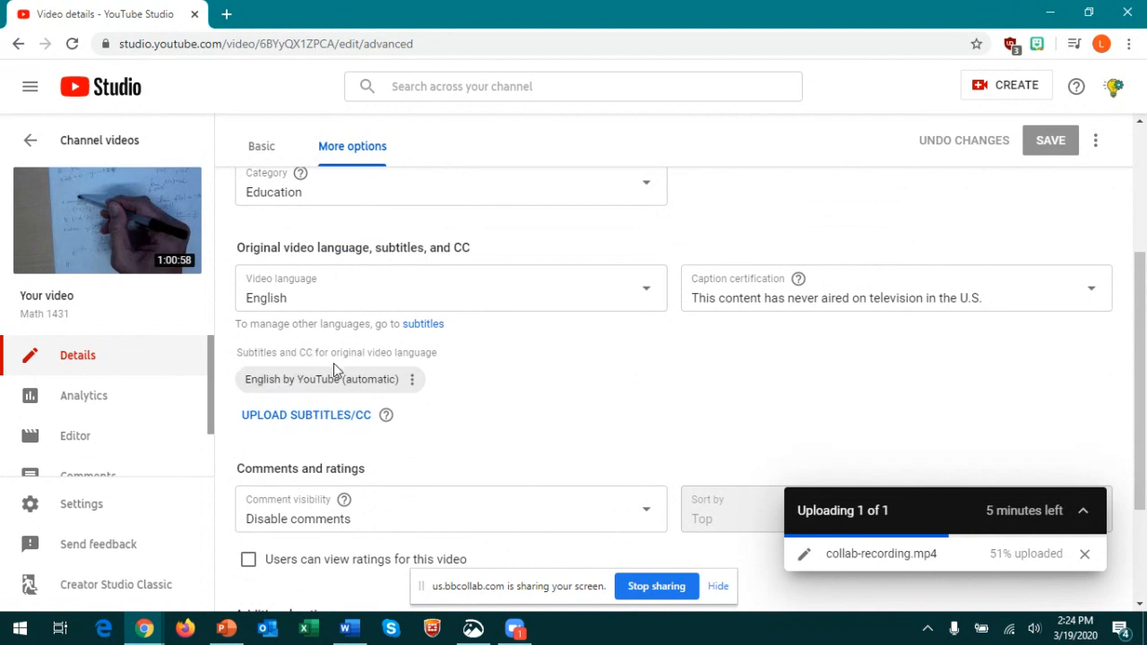
drag(261, 388, 269, 394)
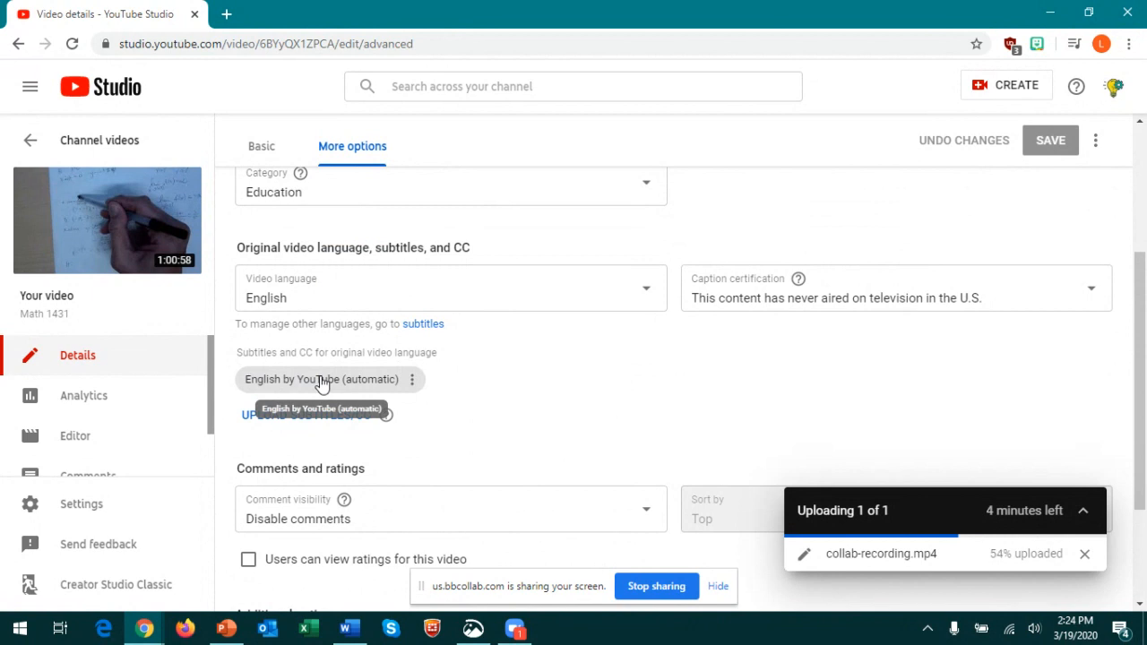
click(321, 383)
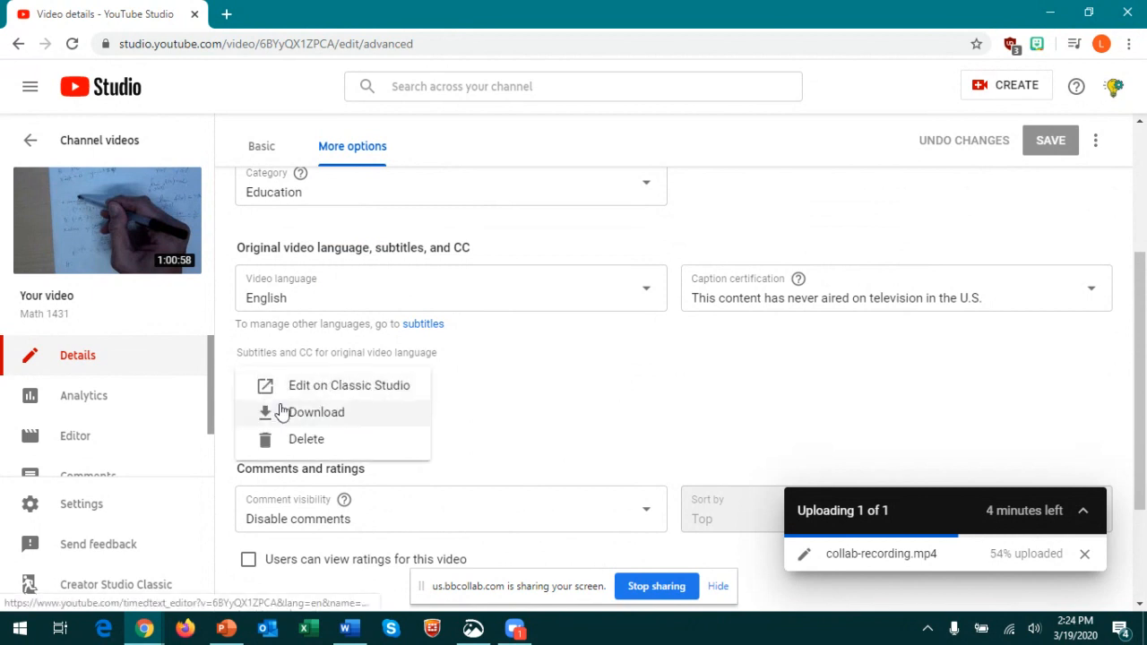
click(333, 395)
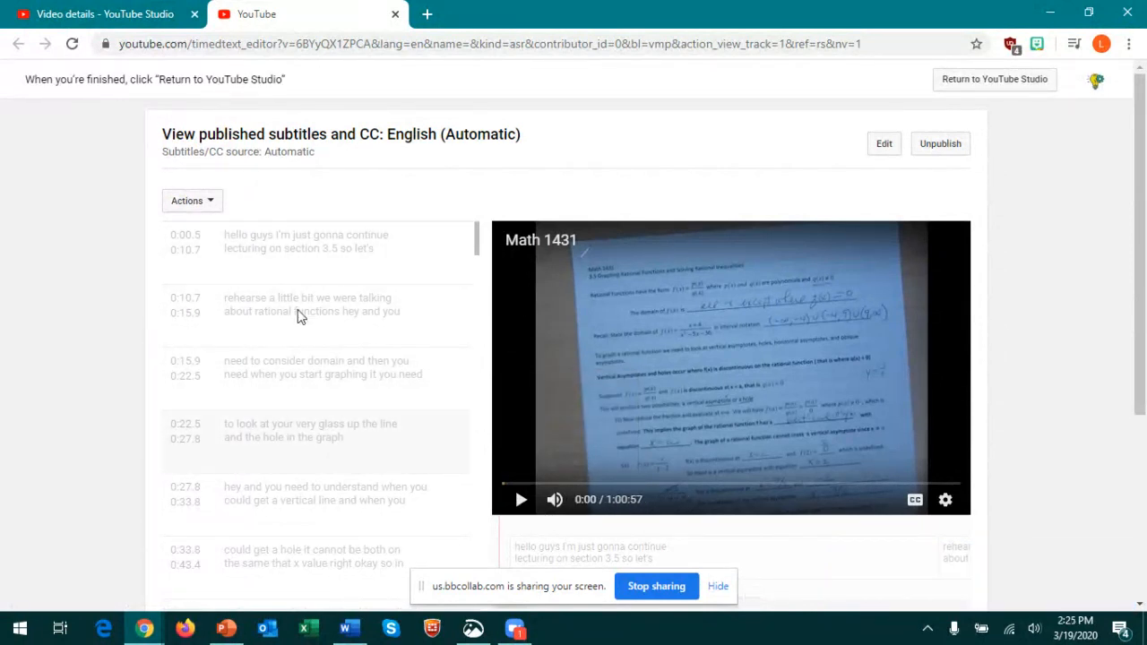
Start editing the automatic English captions and play the first few seconds of the video, then pause it.
click(881, 151)
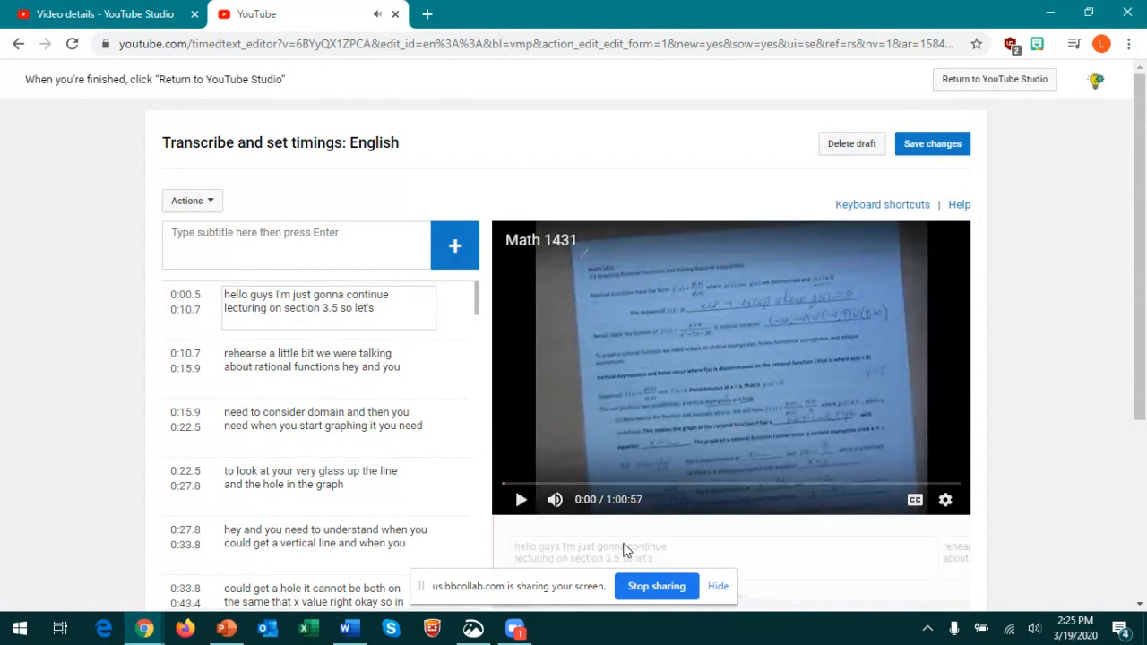
click(520, 501)
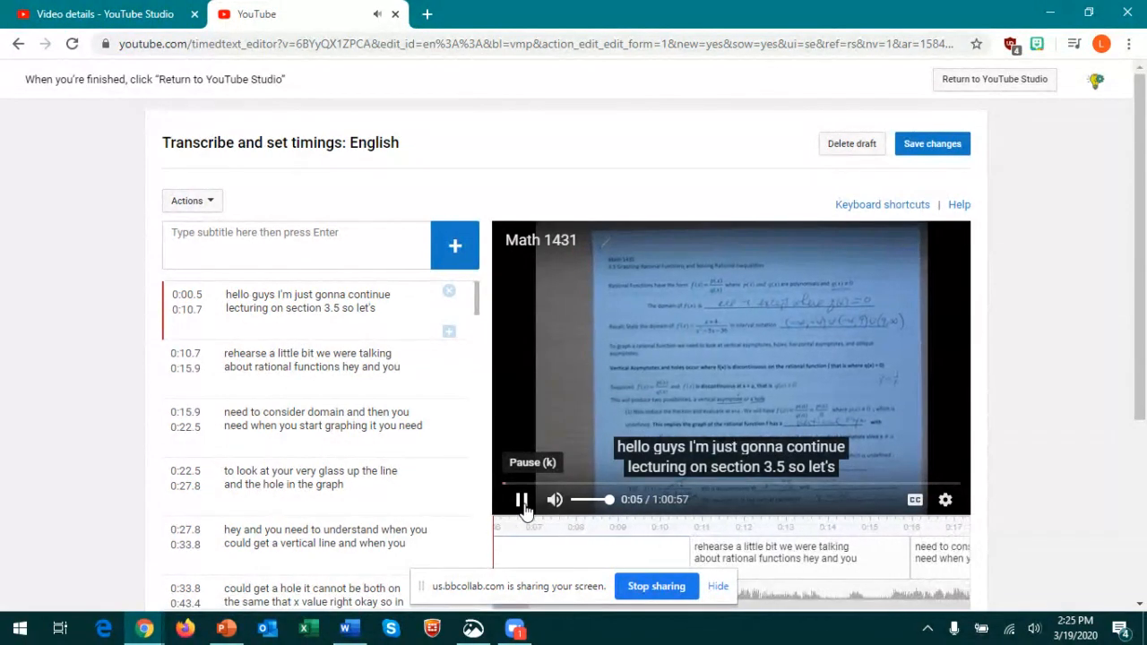
click(522, 504)
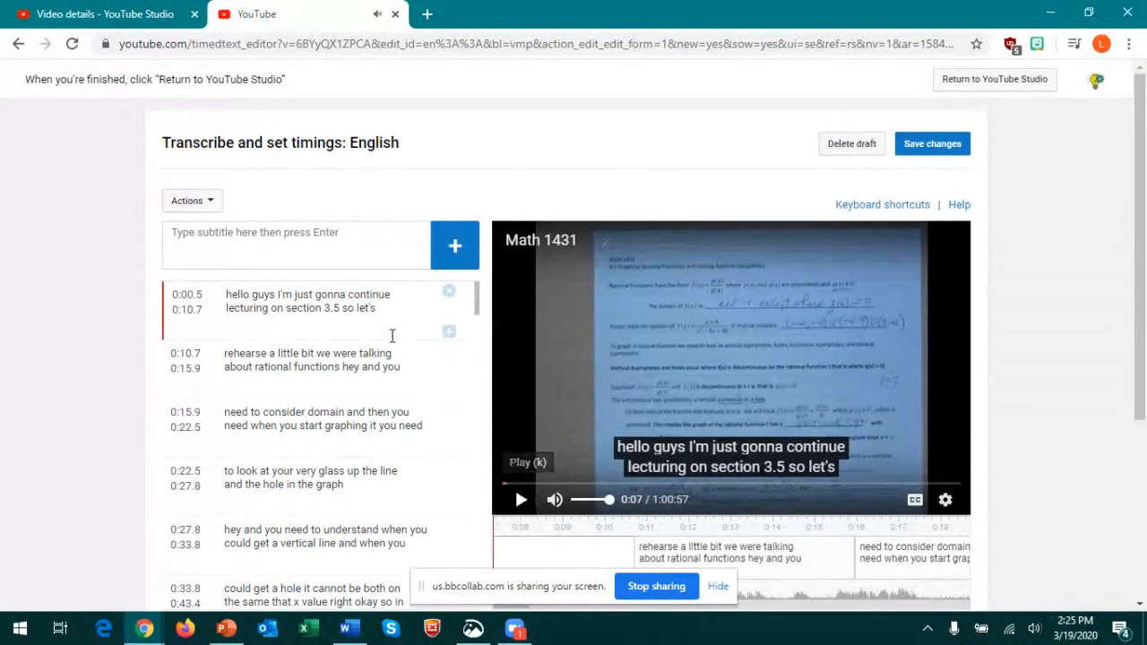
Capitalize the first caption's opening word as "Hello" and save the changes to the English subtitles.
click(230, 294)
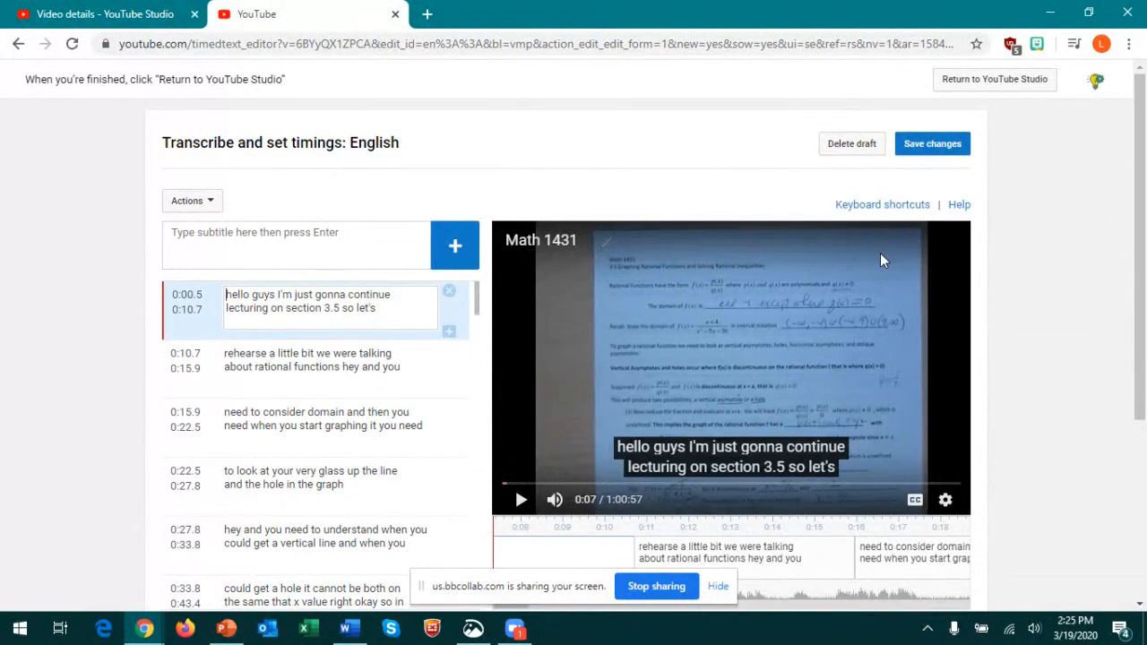
key(Delete)
text(H)
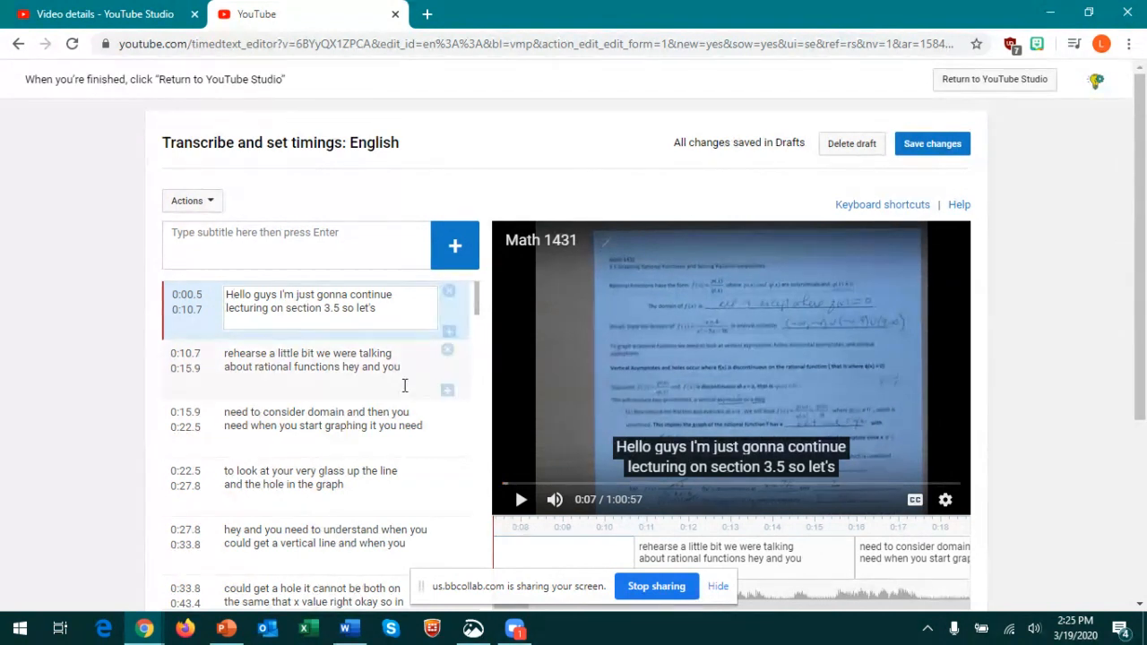
scroll(382, 411, down, 3)
scroll(381, 412, down, 4)
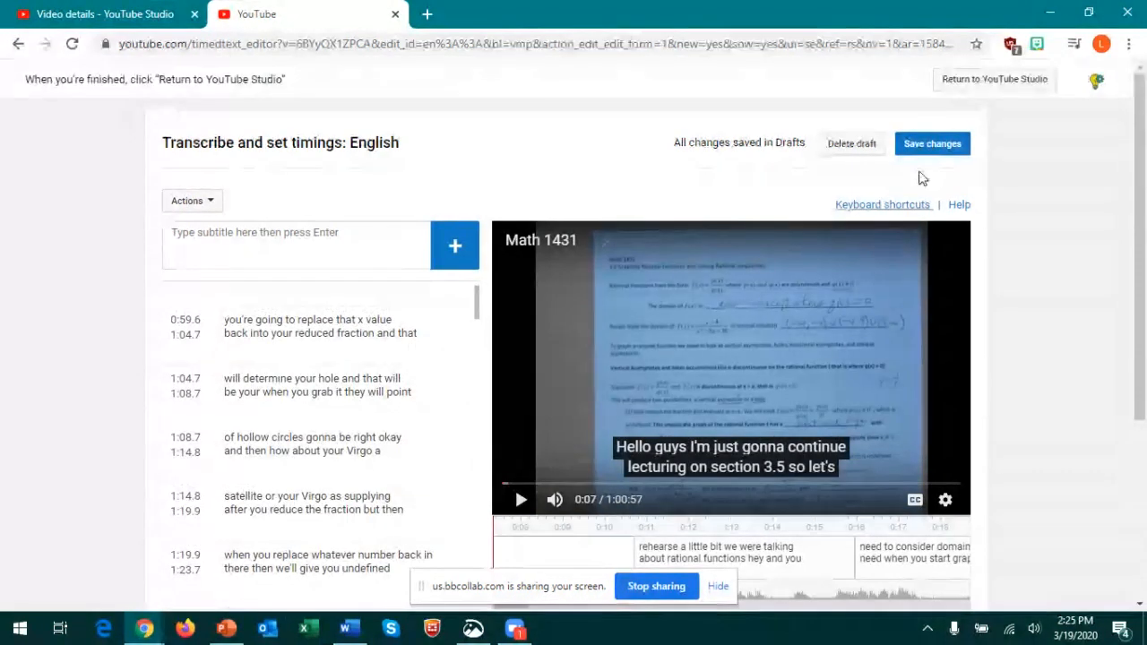
click(936, 146)
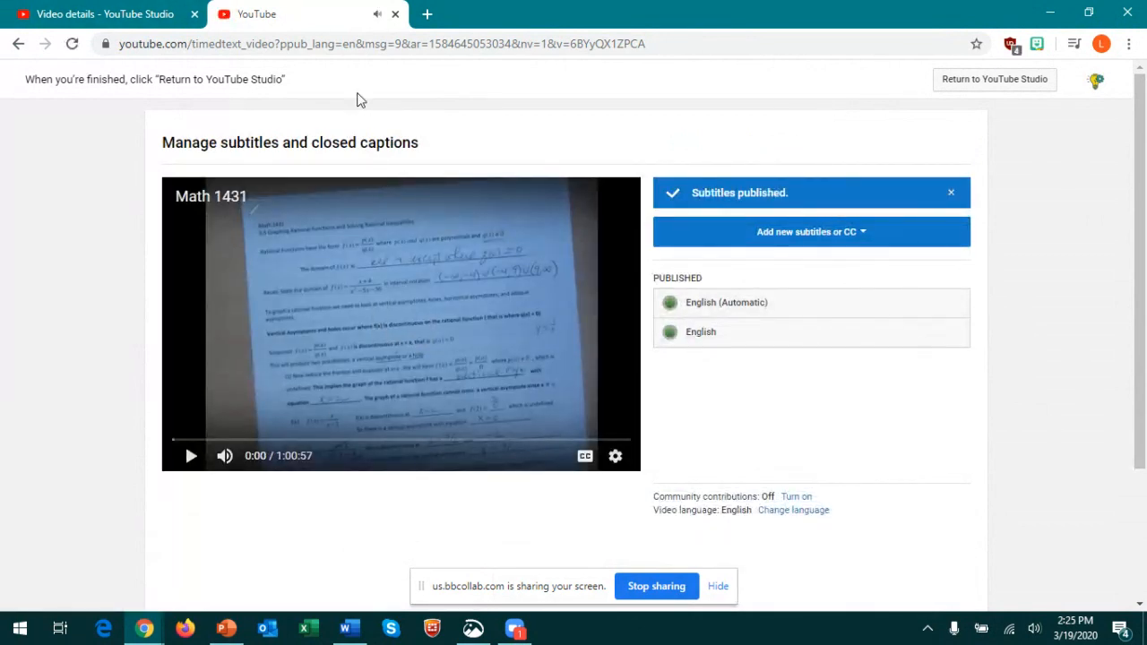
Leave the subtitle manager for the channel's video list and stop sharing the screen.
click(394, 16)
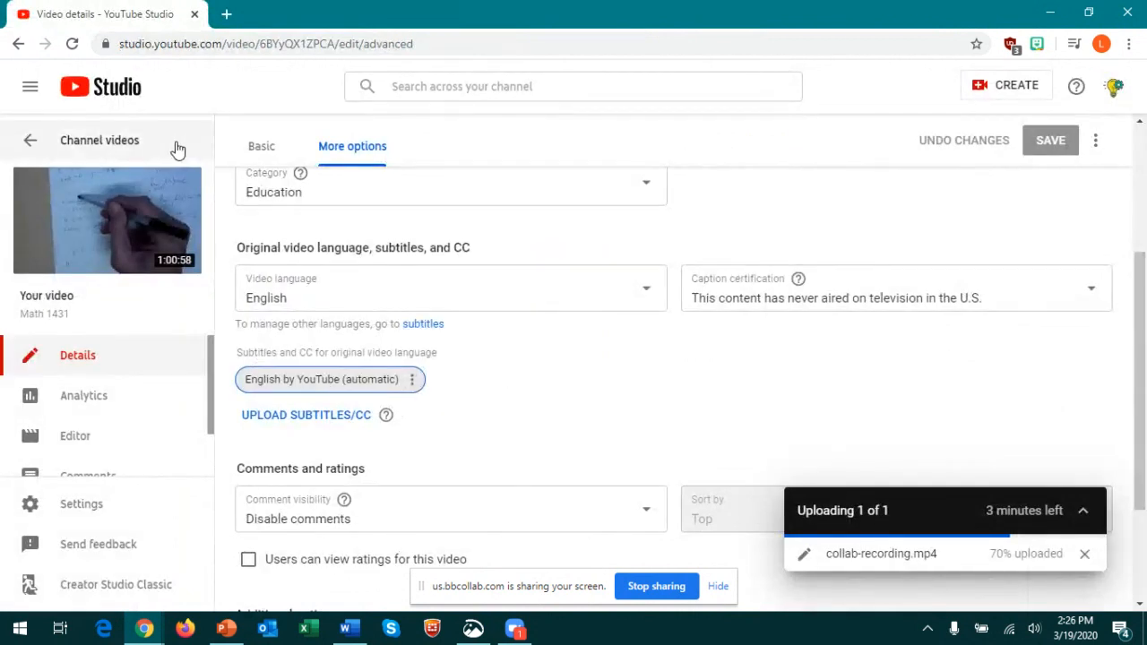
click(70, 141)
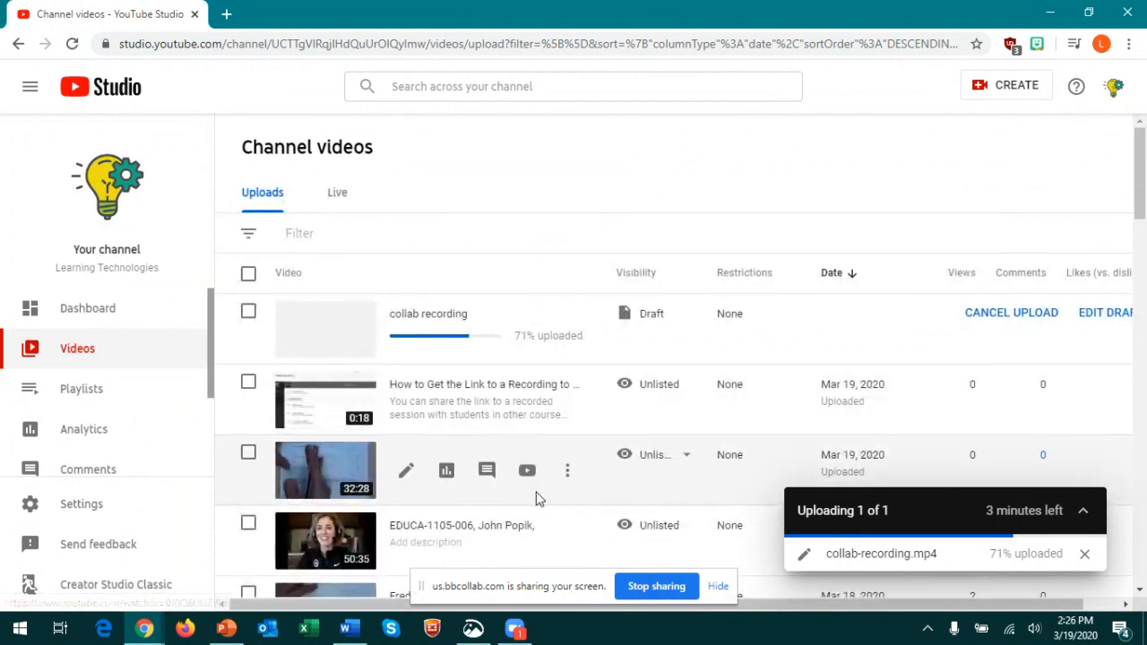
scroll(537, 499, down, 3)
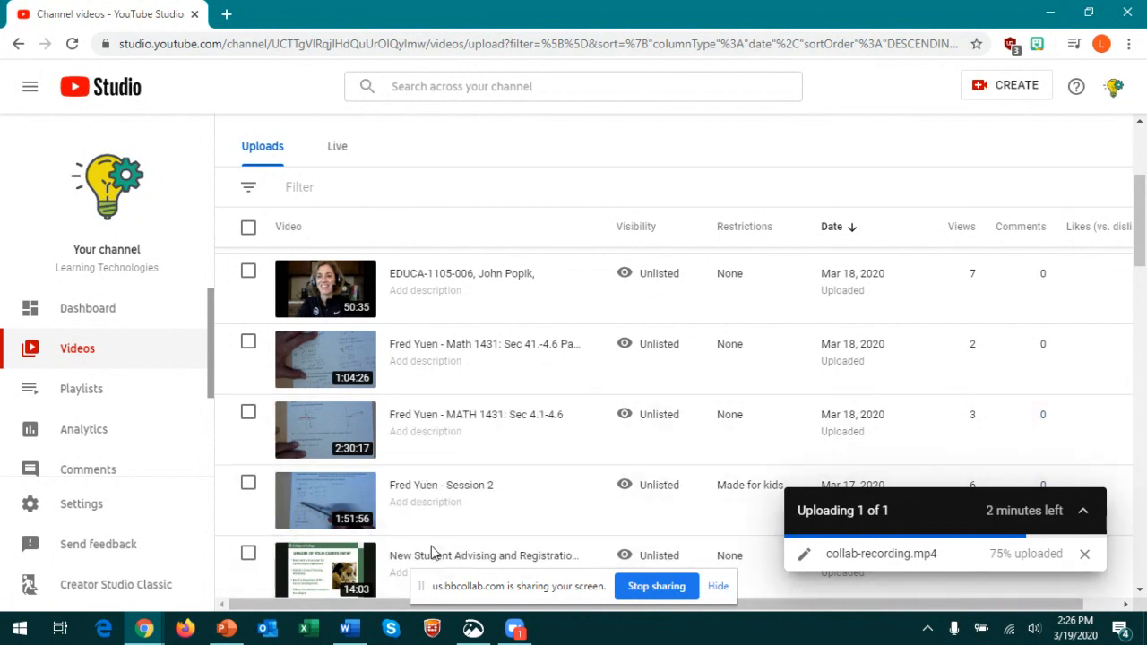
click(655, 590)
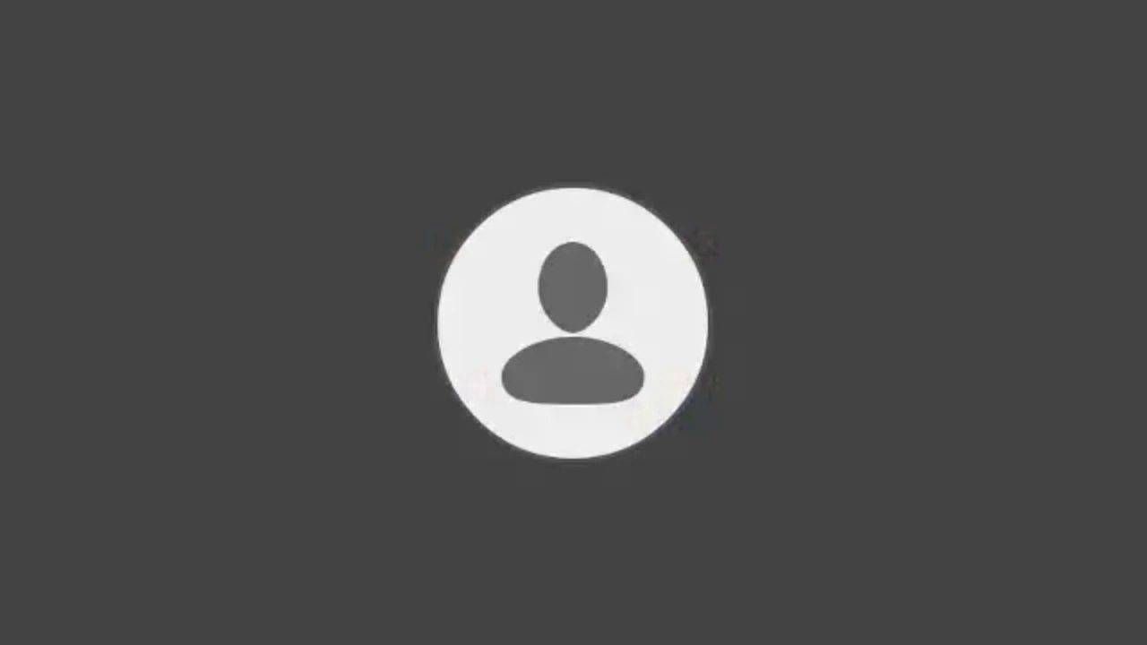